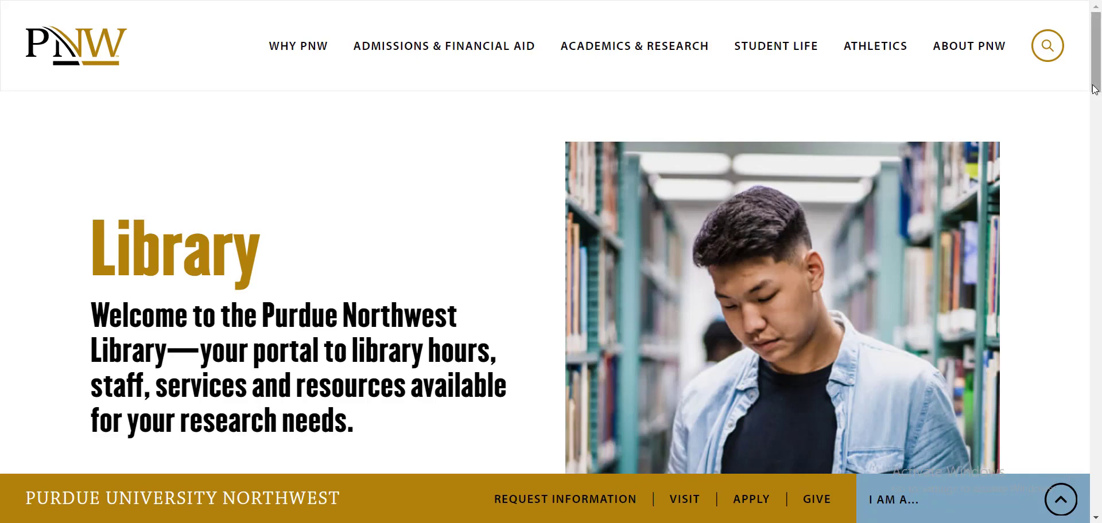
# - Open the library's Databases A-Z list and filter it to the Nursing subject
pyautogui.moveTo(1096, 63); pyautogui.dragTo(1100, 243)
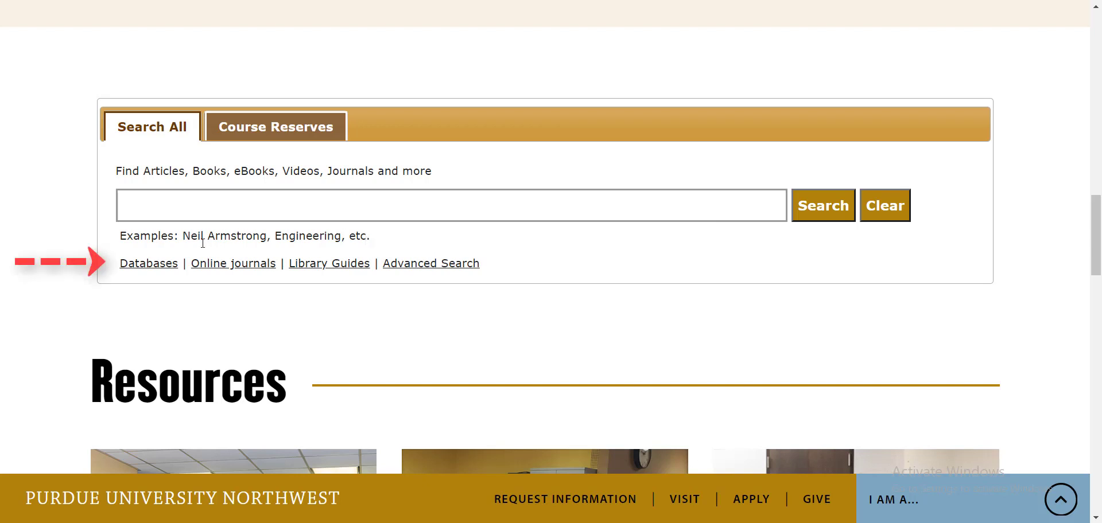
pyautogui.click(156, 265)
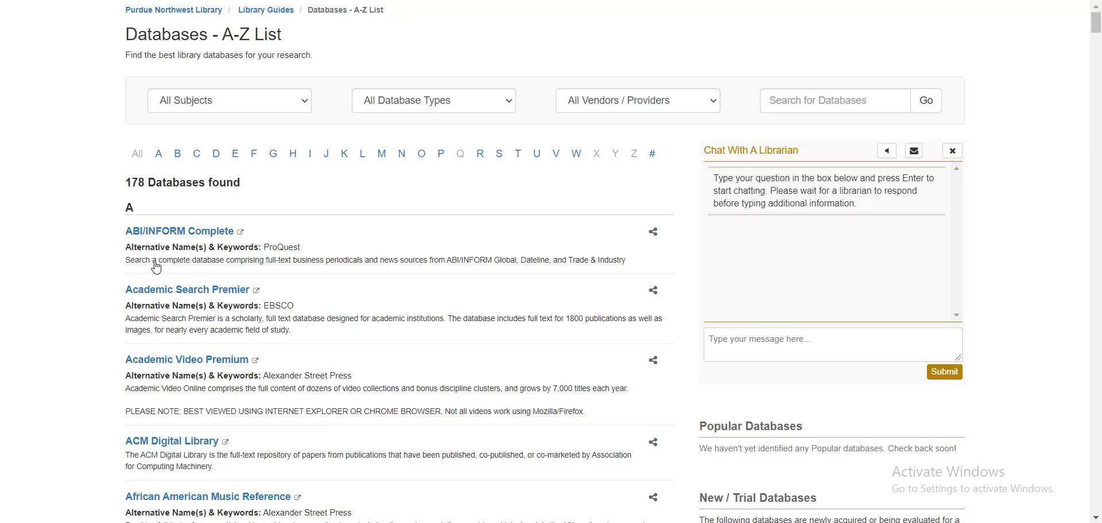
pyautogui.click(306, 107)
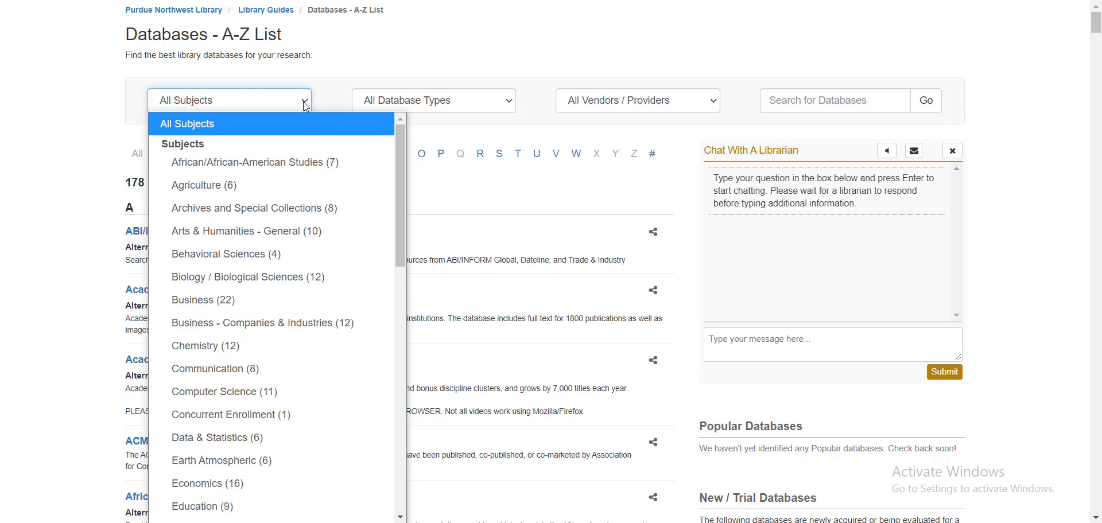
pyautogui.moveTo(397, 154); pyautogui.dragTo(414, 388)
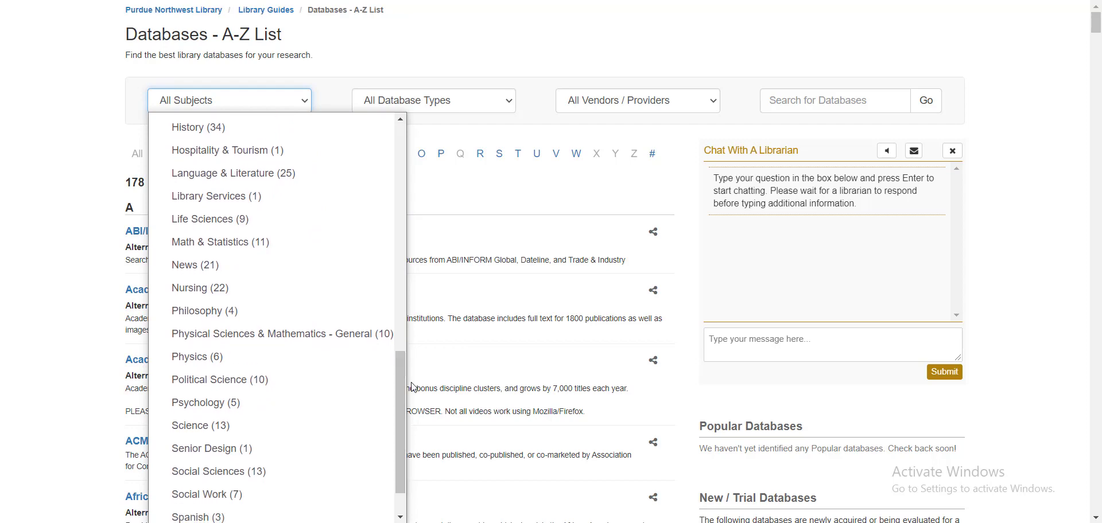
pyautogui.click(315, 300)
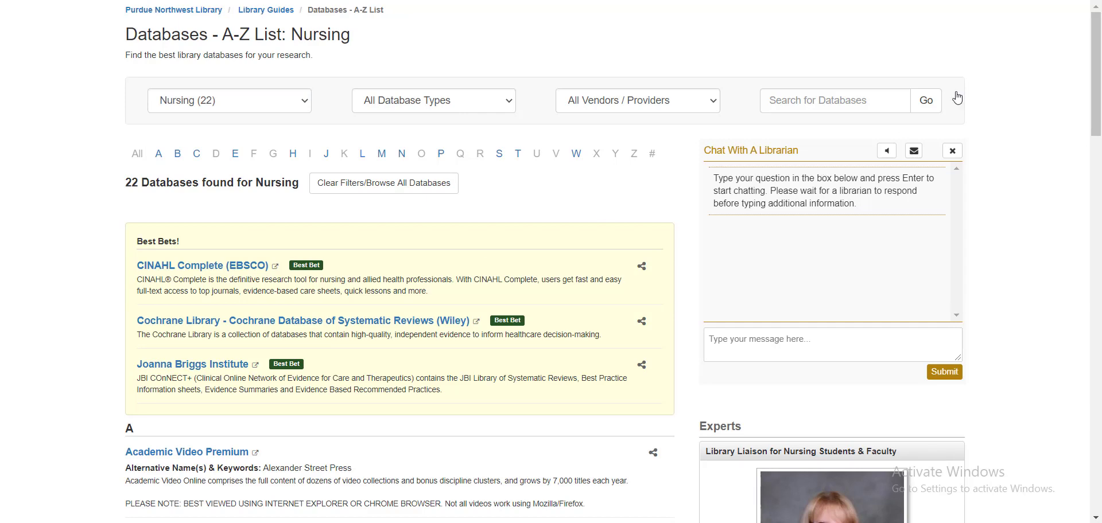
# - Open the CINAHL Complete (EBSCO) database from the Best Bets and search it for "opioids"
pyautogui.moveTo(1096, 71)
pyautogui.mouseDown()
pyautogui.moveTo(1100, 258)
pyautogui.moveTo(1100, 66)
pyautogui.mouseUp()
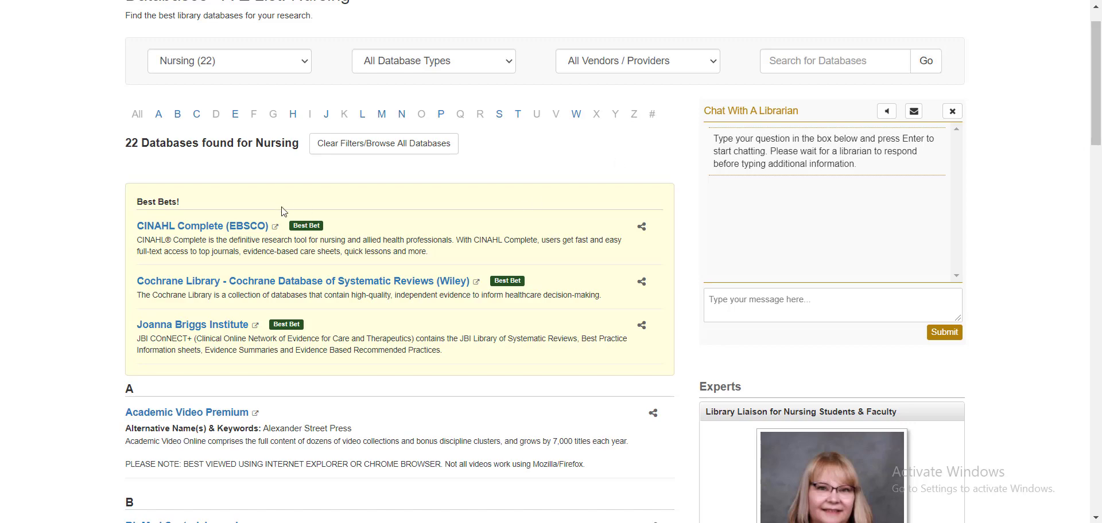
pyautogui.click(223, 230)
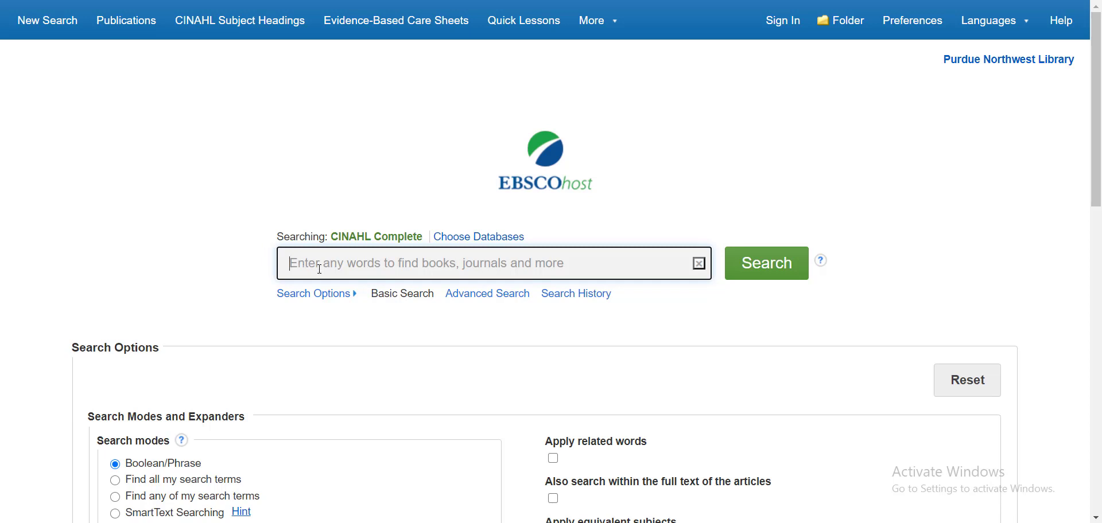
pyautogui.write('opioids')
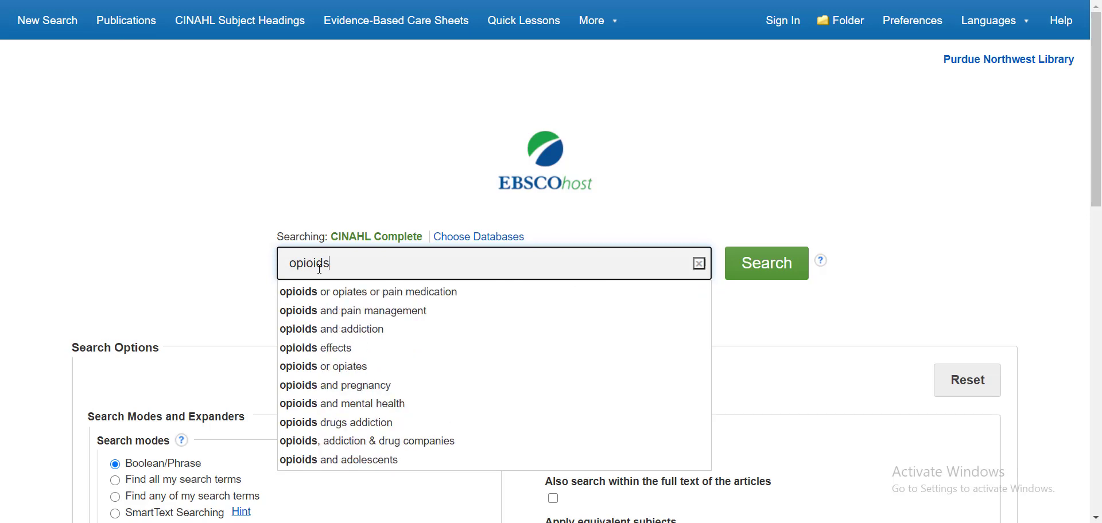
pyautogui.press('Return')
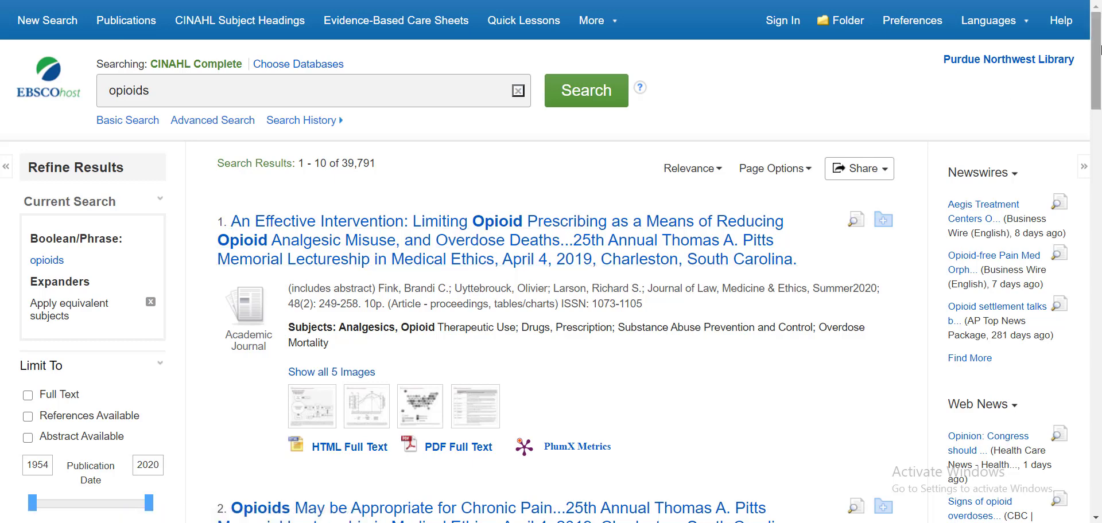
# - Switch to Advanced Search and limit the published date to the years 2019 through 2020
pyautogui.moveTo(1098, 49); pyautogui.dragTo(1098, 20)
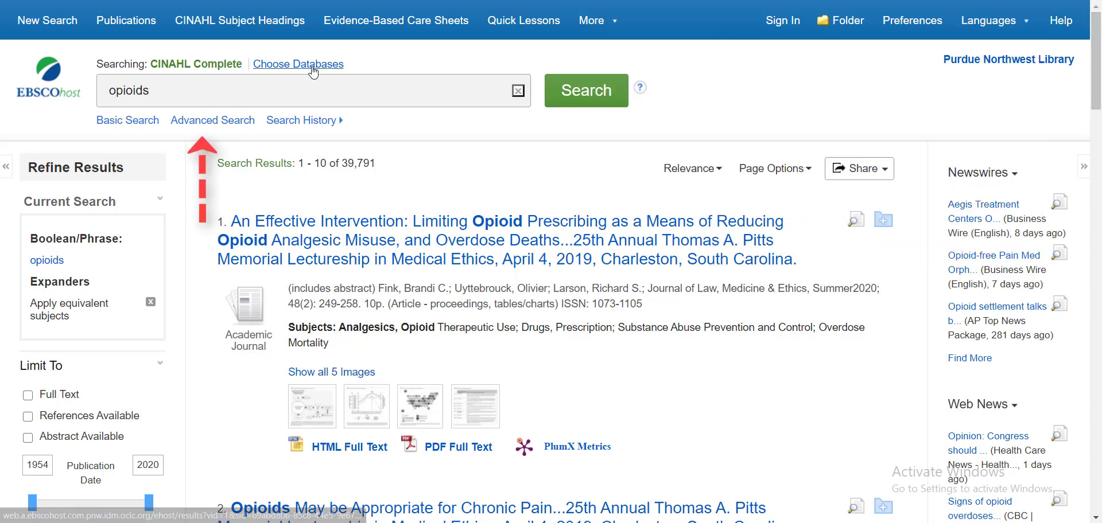
pyautogui.click(215, 125)
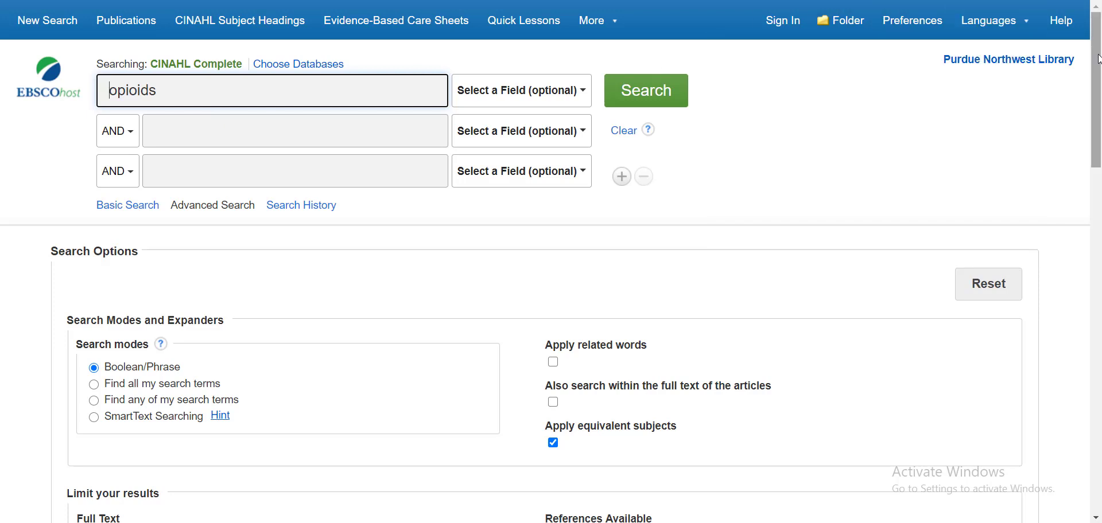
pyautogui.moveTo(1098, 59); pyautogui.dragTo(1098, 178)
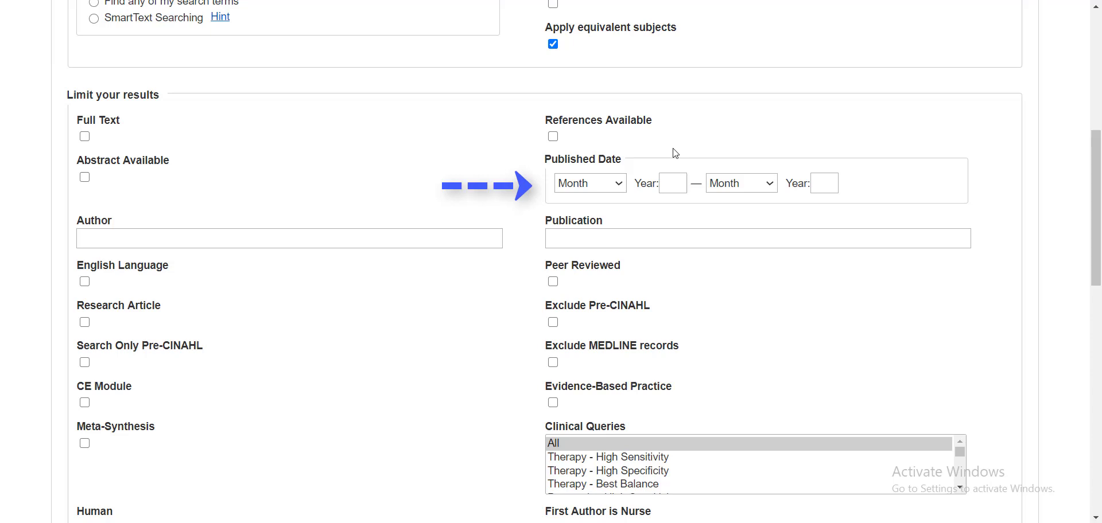
pyautogui.click(676, 180)
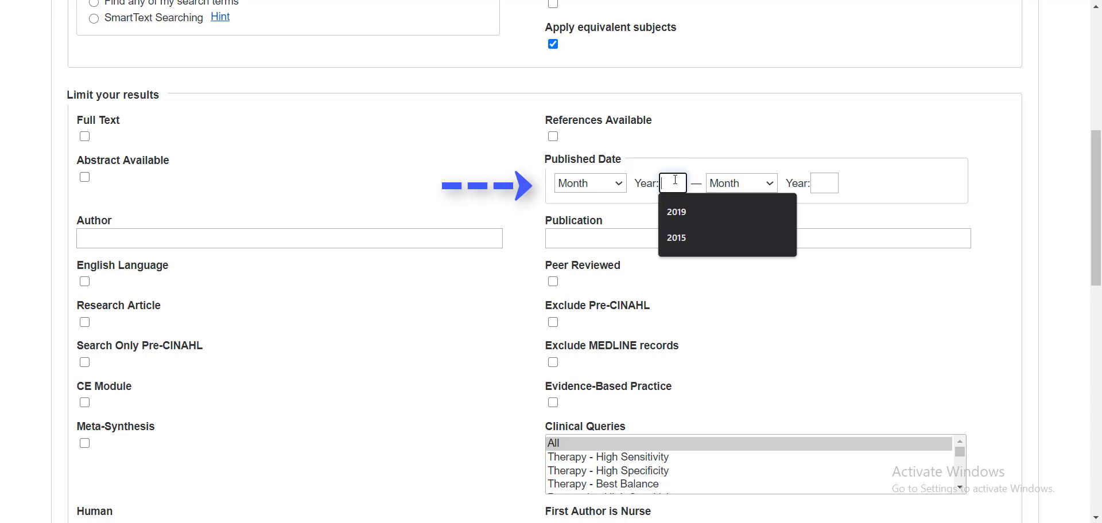
pyautogui.click(684, 211)
pyautogui.click(822, 182)
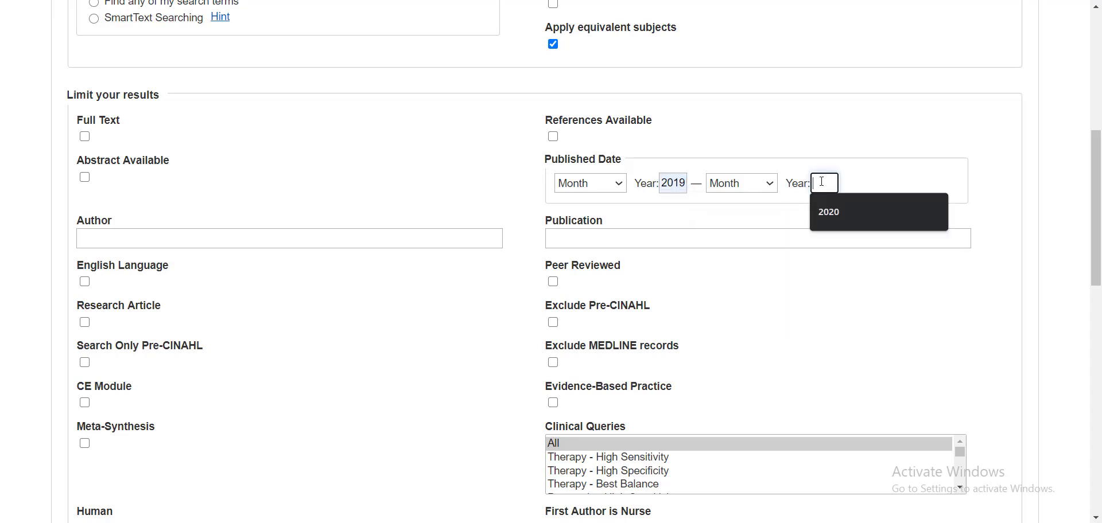
pyautogui.click(831, 221)
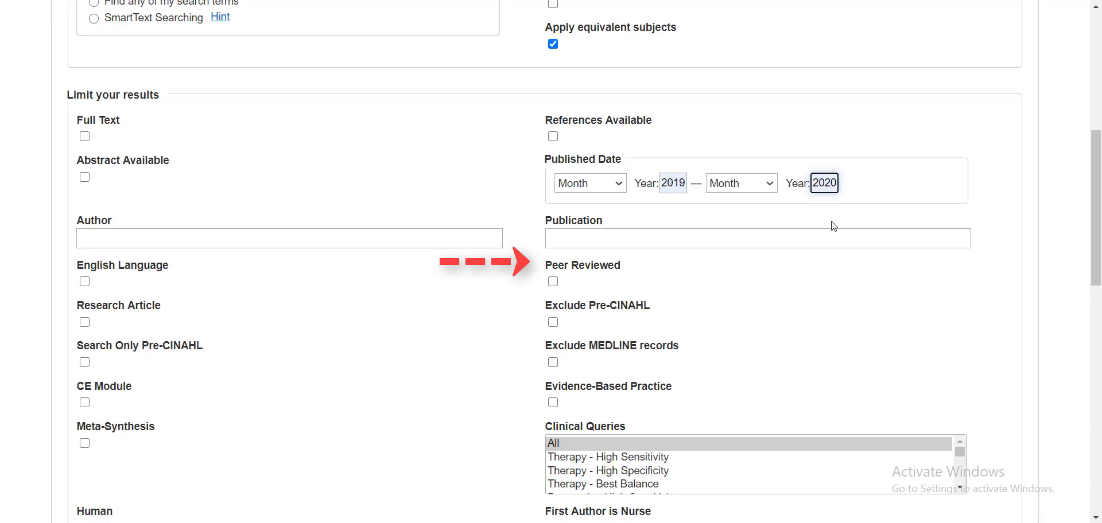
# - Limit the results to Peer Reviewed, English Language and Research Article, and run the advanced search
pyautogui.click(554, 283)
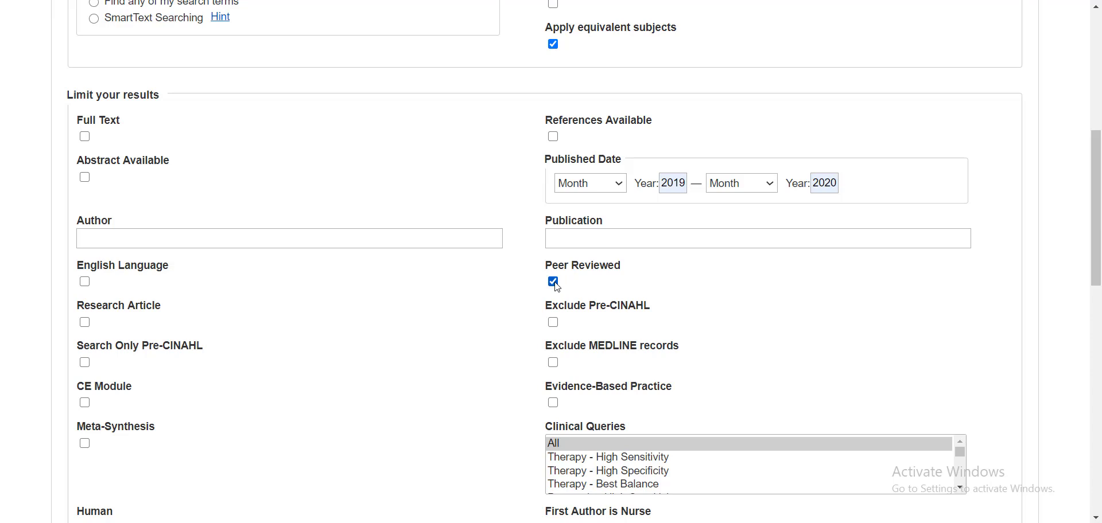
pyautogui.click(86, 283)
pyautogui.click(86, 323)
pyautogui.moveTo(1097, 172)
pyautogui.mouseDown()
pyautogui.moveTo(1097, 324)
pyautogui.moveTo(1098, 169)
pyautogui.mouseUp()
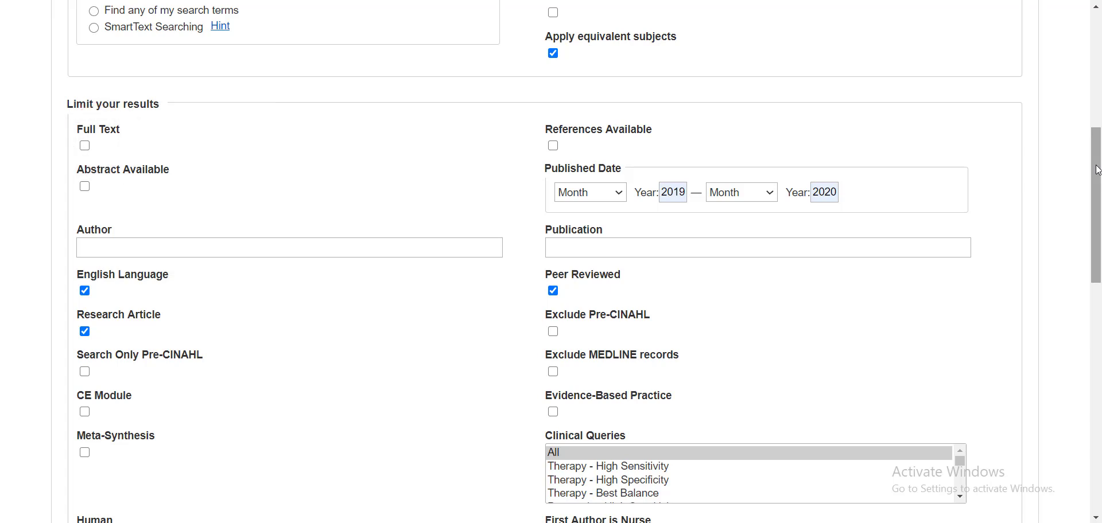
pyautogui.moveTo(1097, 170); pyautogui.dragTo(1099, 45)
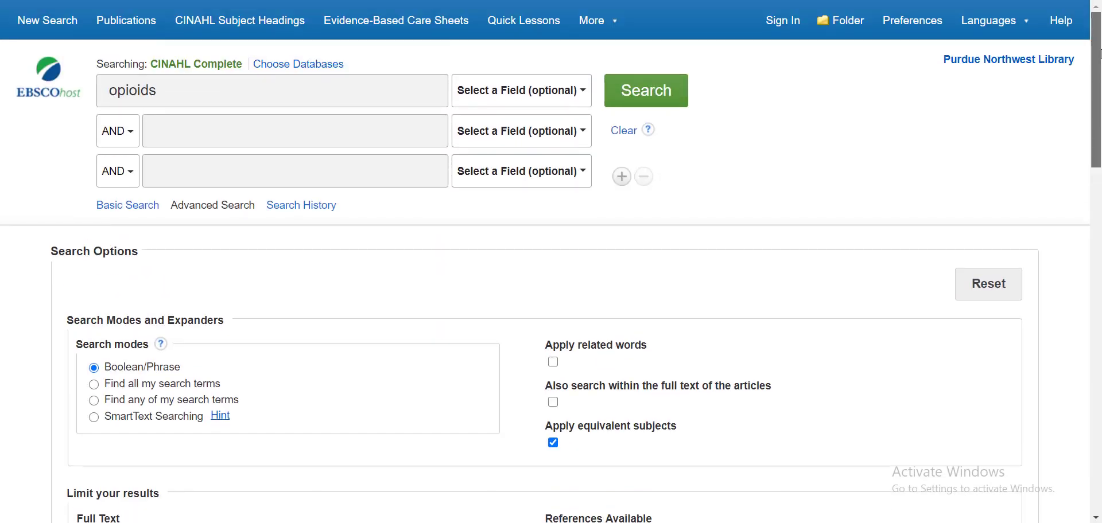
pyautogui.click(670, 92)
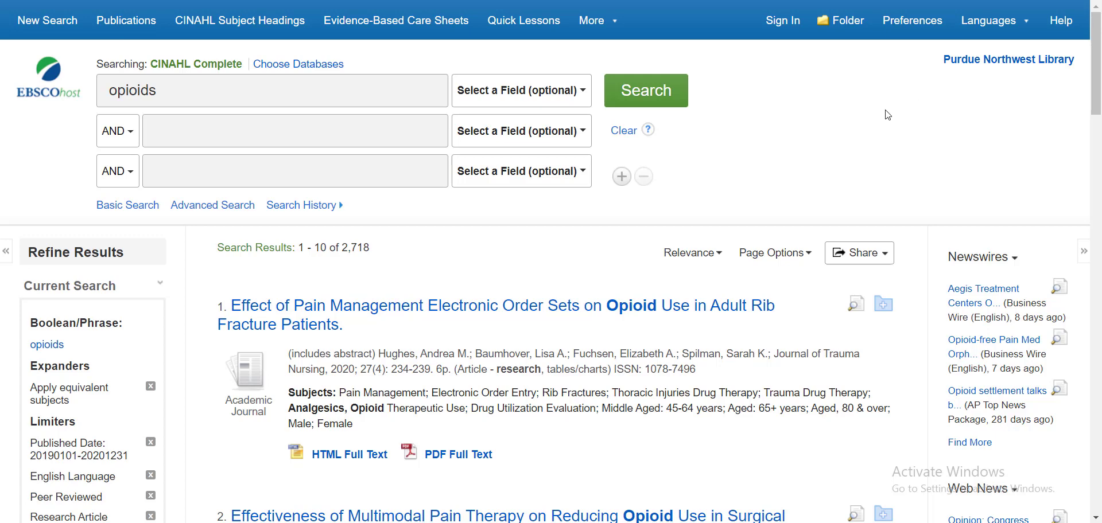
# - Set the result list to show 20 results per page
pyautogui.click(808, 256)
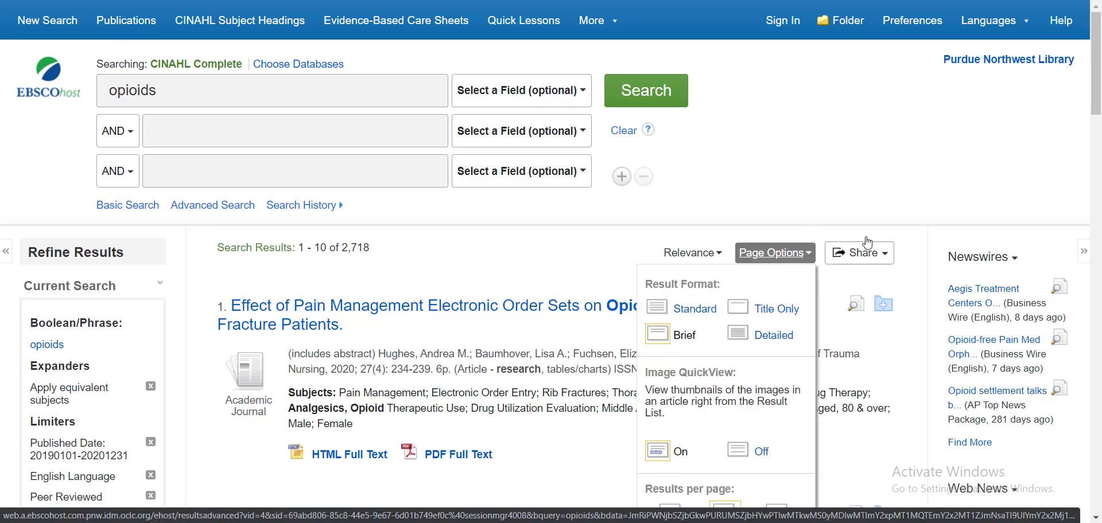
pyautogui.moveTo(1097, 86); pyautogui.dragTo(1096, 116)
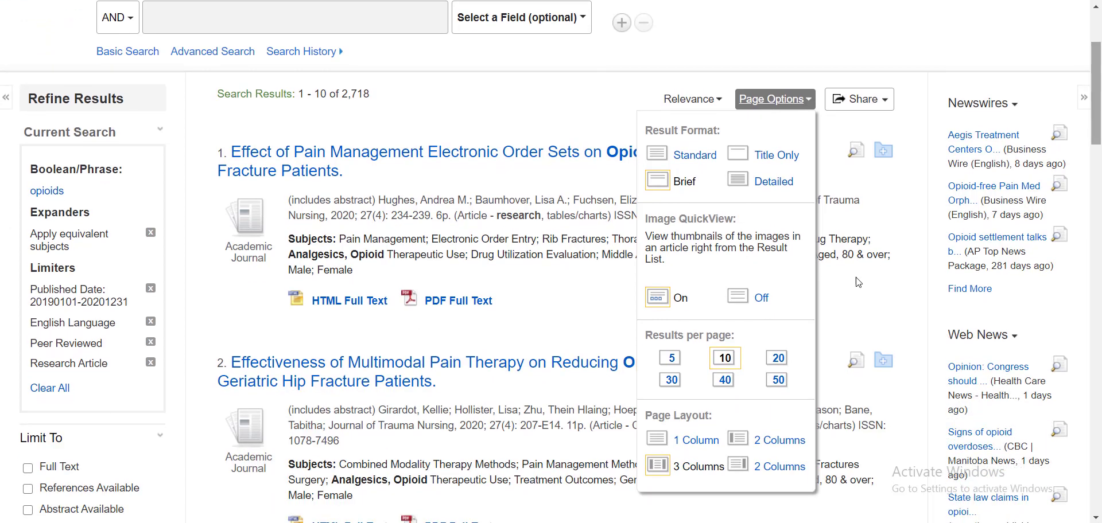
pyautogui.click(783, 360)
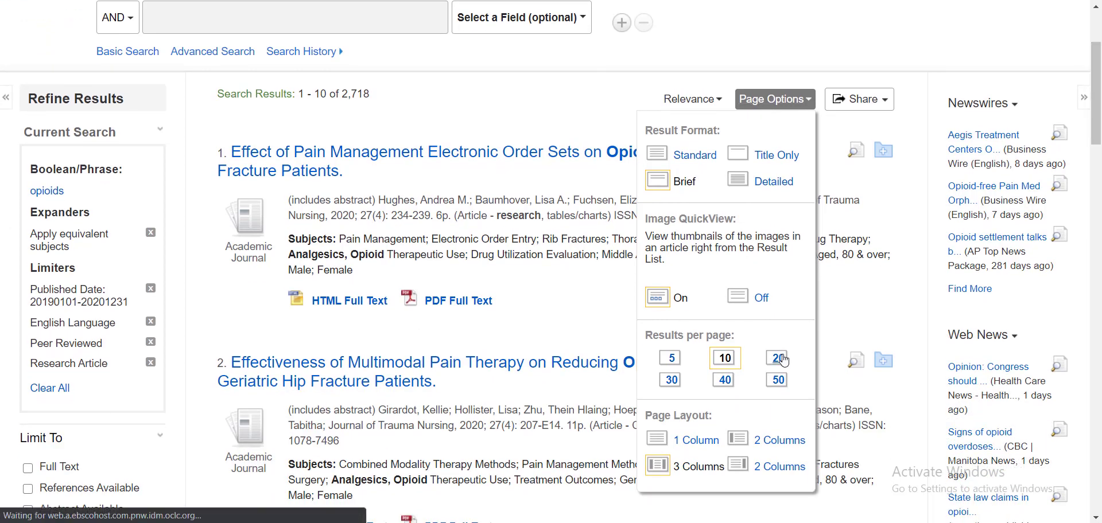
pyautogui.click(783, 359)
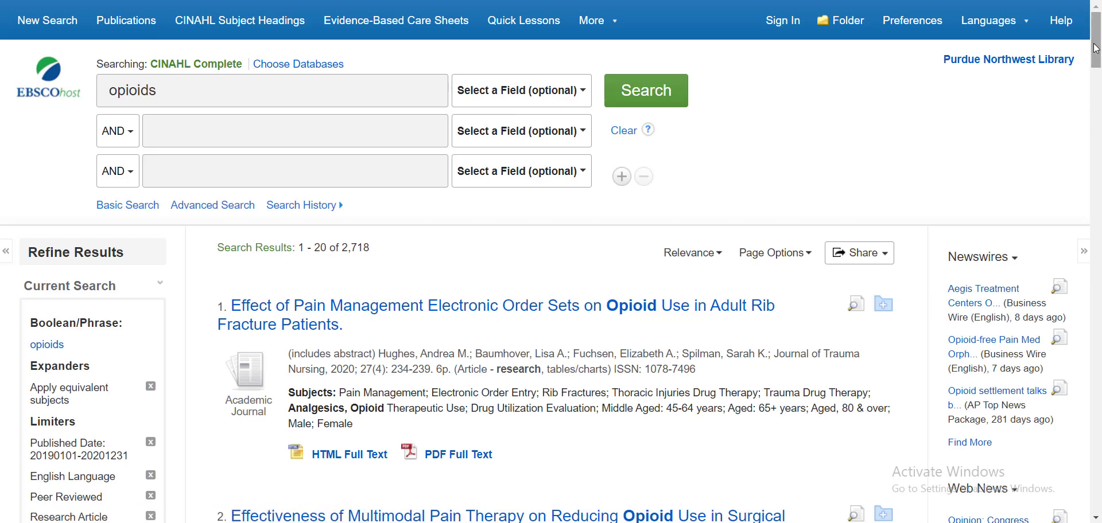
# - Open the PDF full text of the first result, on pain management order sets, and view the article
pyautogui.moveTo(1096, 48); pyautogui.dragTo(1098, 76)
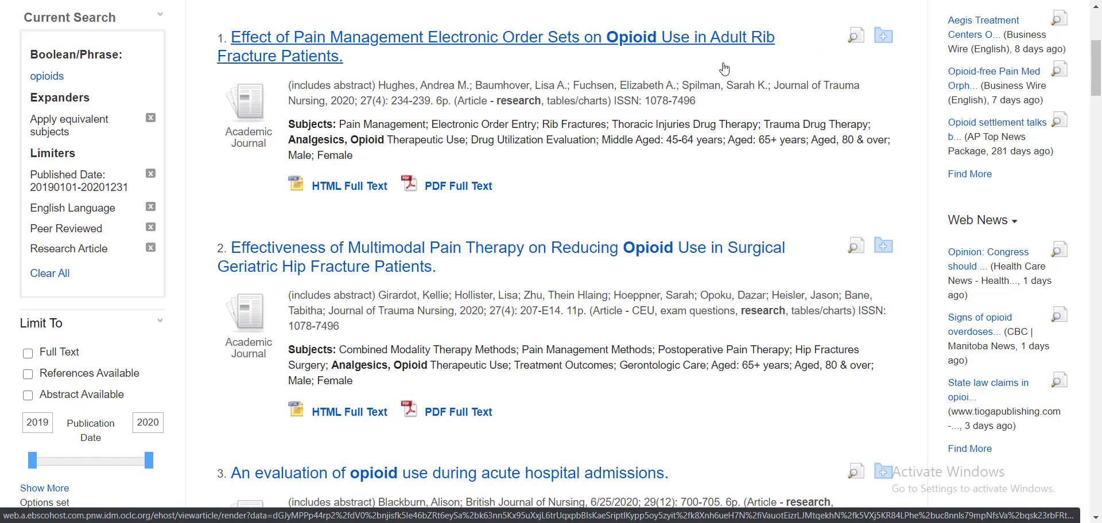
pyautogui.click(461, 185)
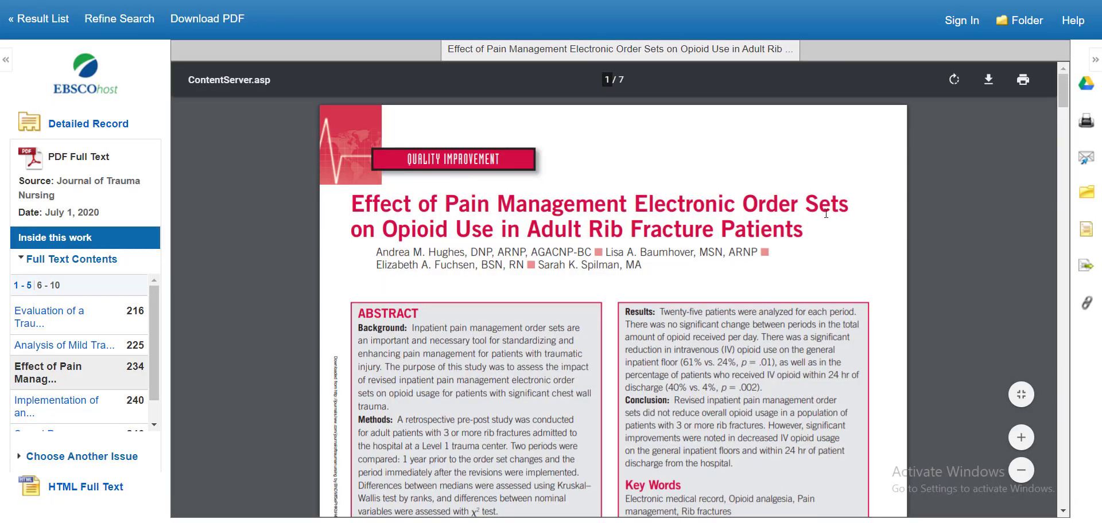
pyautogui.moveTo(1060, 101); pyautogui.dragTo(1077, 83)
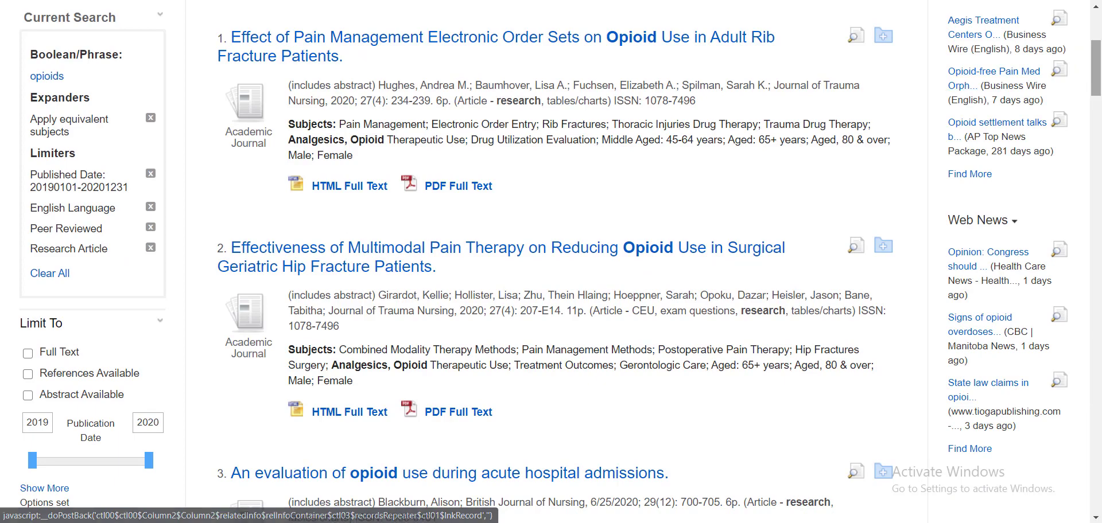
# - Check full text availability for result 14, on opioid dose escalation, and open it at Wiley Online Library
pyautogui.moveTo(1099, 59); pyautogui.dragTo(1098, 351)
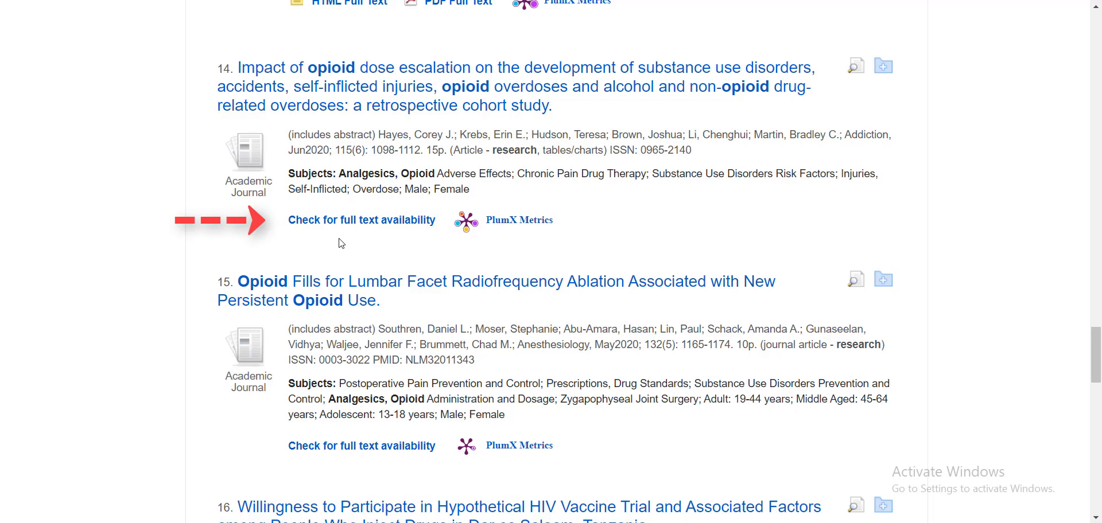
pyautogui.click(360, 222)
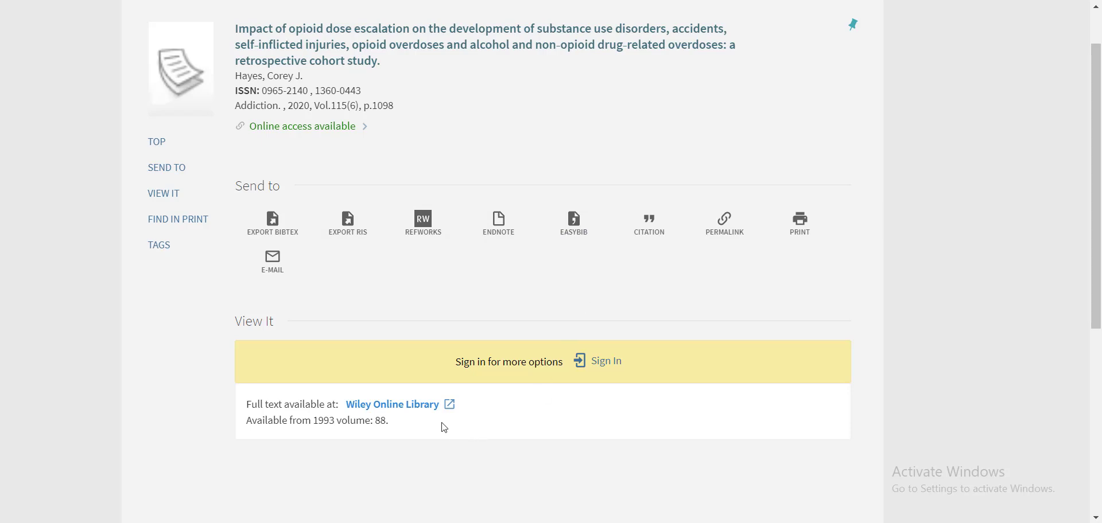
pyautogui.click(412, 409)
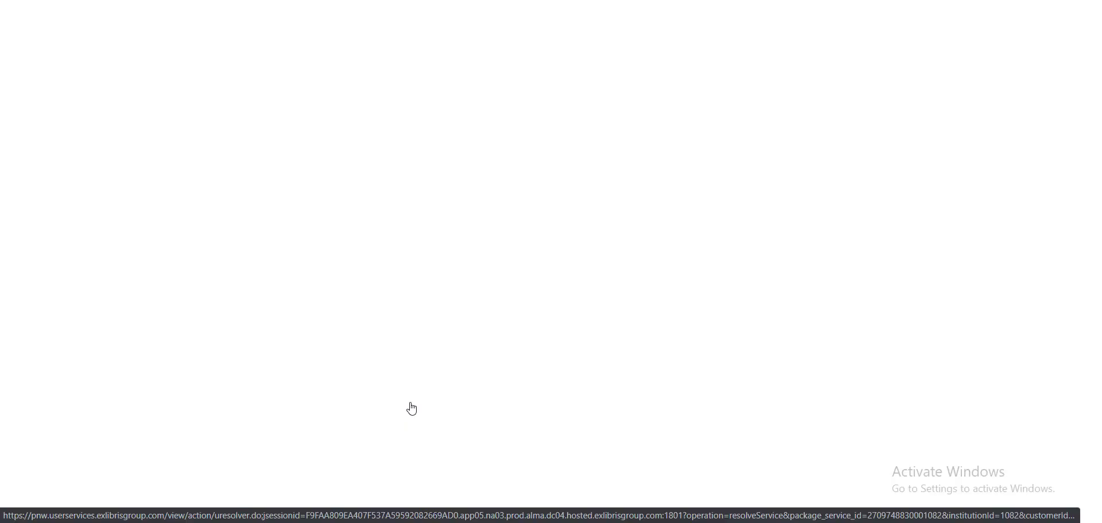
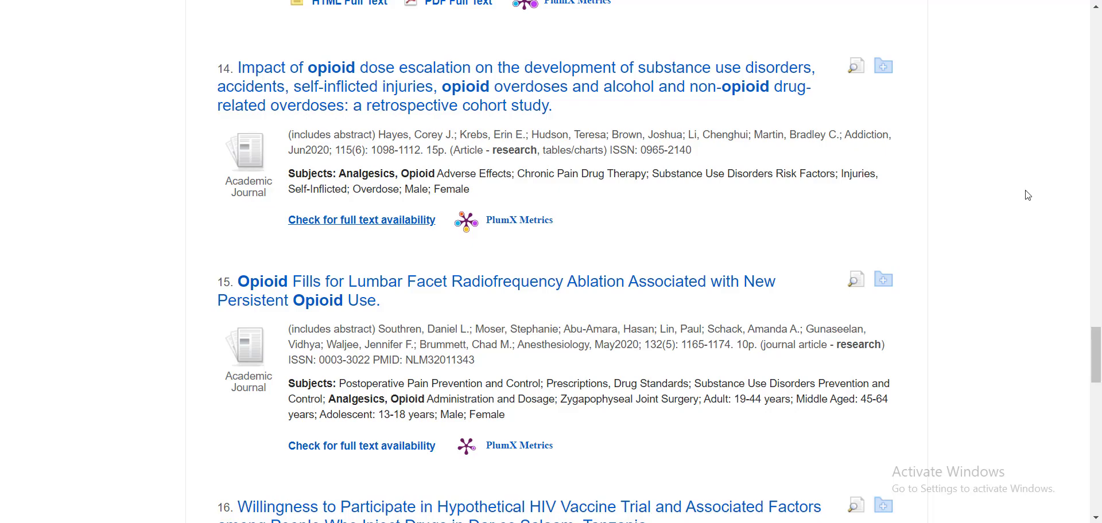
# - Limit the opioids search results to articles with Full Text
pyautogui.moveTo(1096, 359); pyautogui.dragTo(1097, 75)
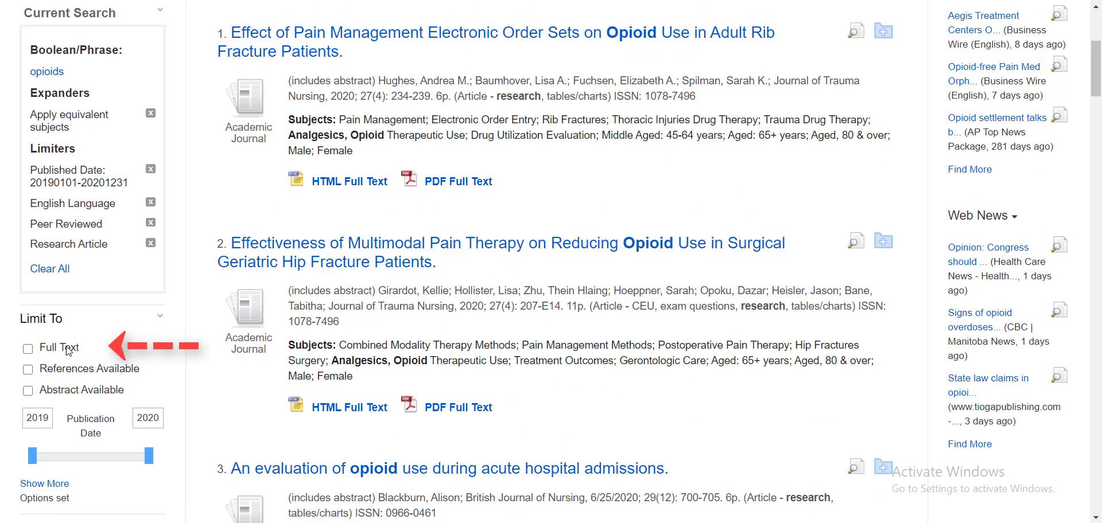
pyautogui.click(29, 350)
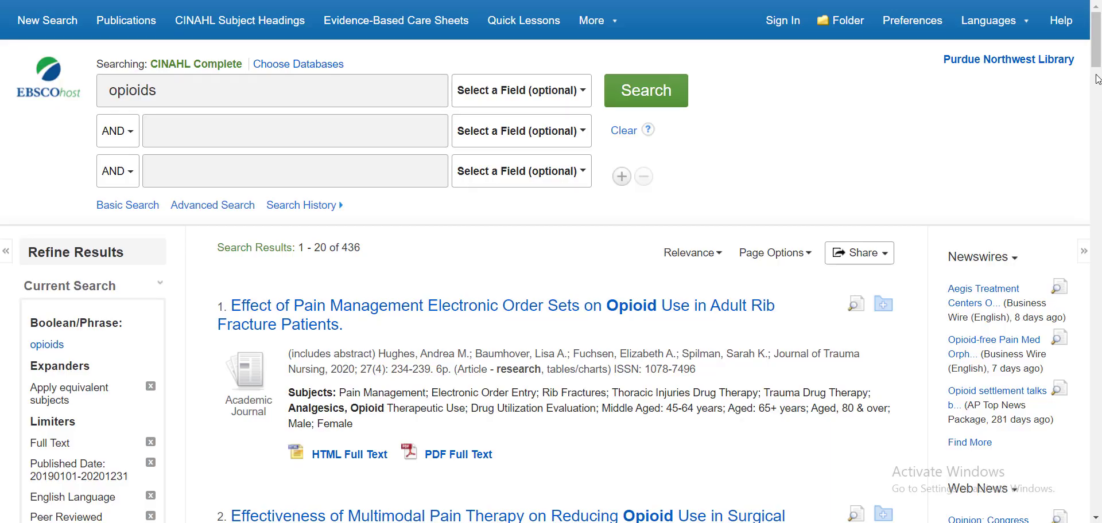
# - Preview the first result's record and read through its subjects and abstract
pyautogui.scroll(-4, 1097, 80)
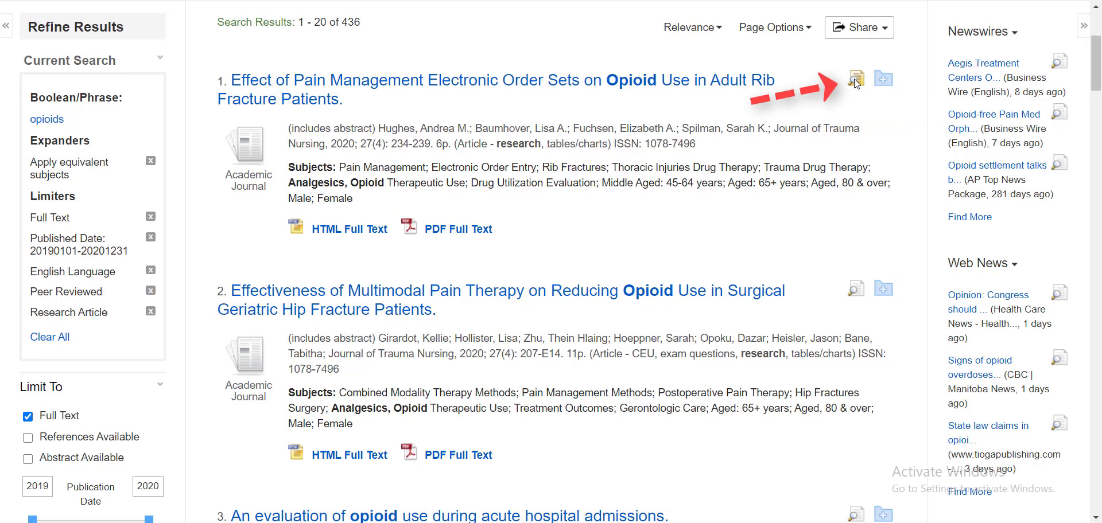
pyautogui.moveTo(856, 83)
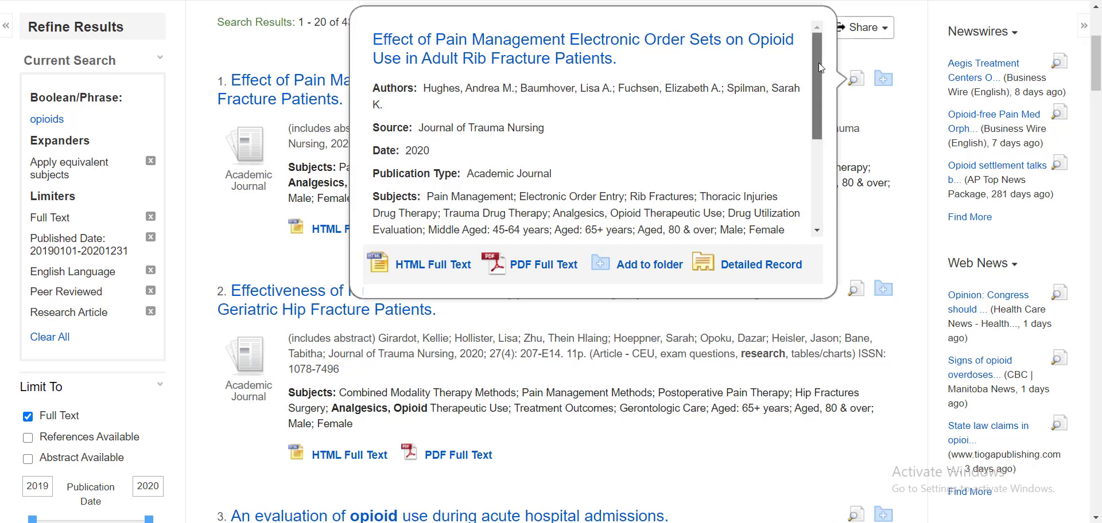
pyautogui.moveTo(818, 63); pyautogui.dragTo(819, 138)
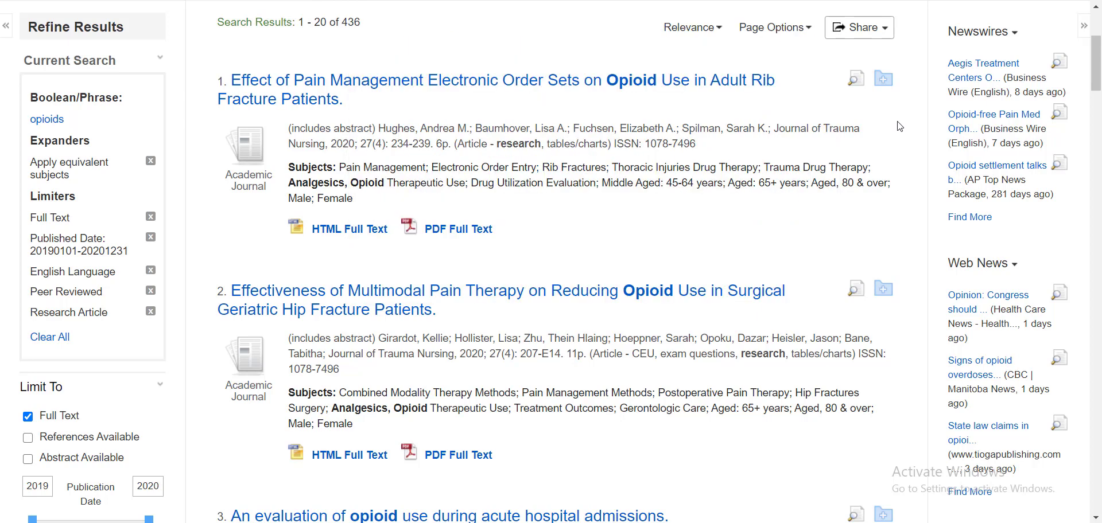
# - Add search results 1, 3 and 7, on order sets, acute hospital admissions and opioid-naive patients, to the folder
pyautogui.click(885, 80)
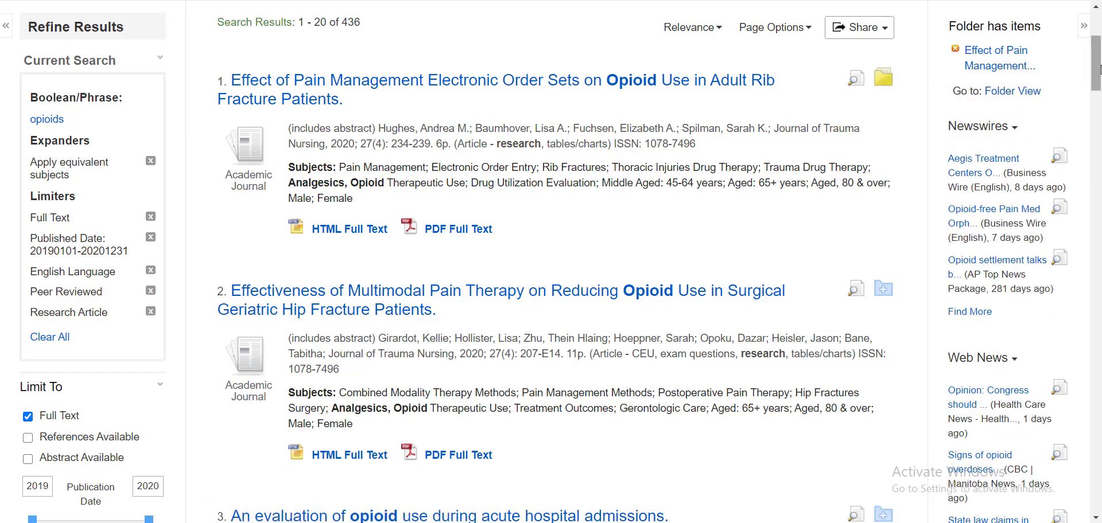
pyautogui.moveTo(1099, 69); pyautogui.dragTo(1098, 119)
pyautogui.click(883, 71)
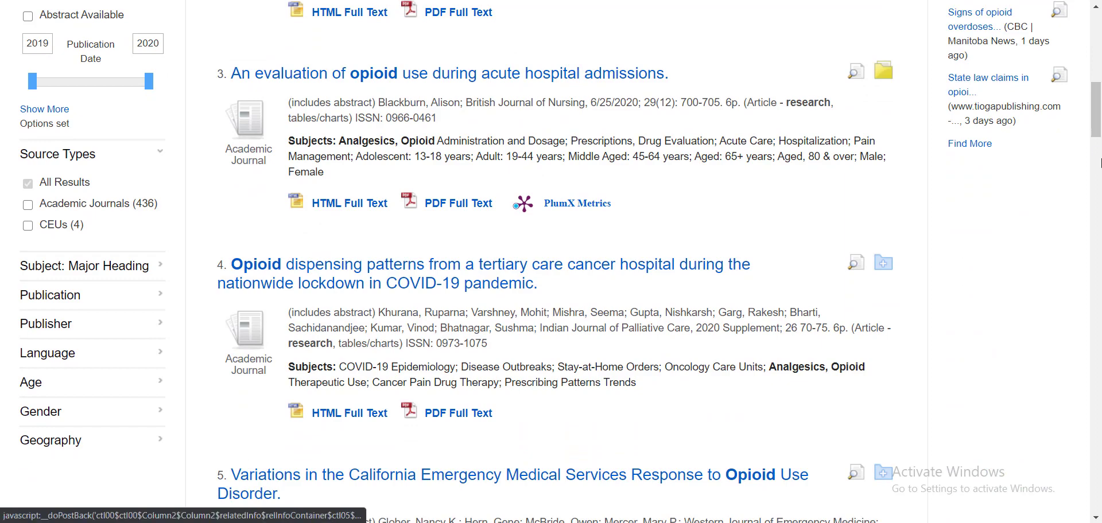
pyautogui.click(1100, 163)
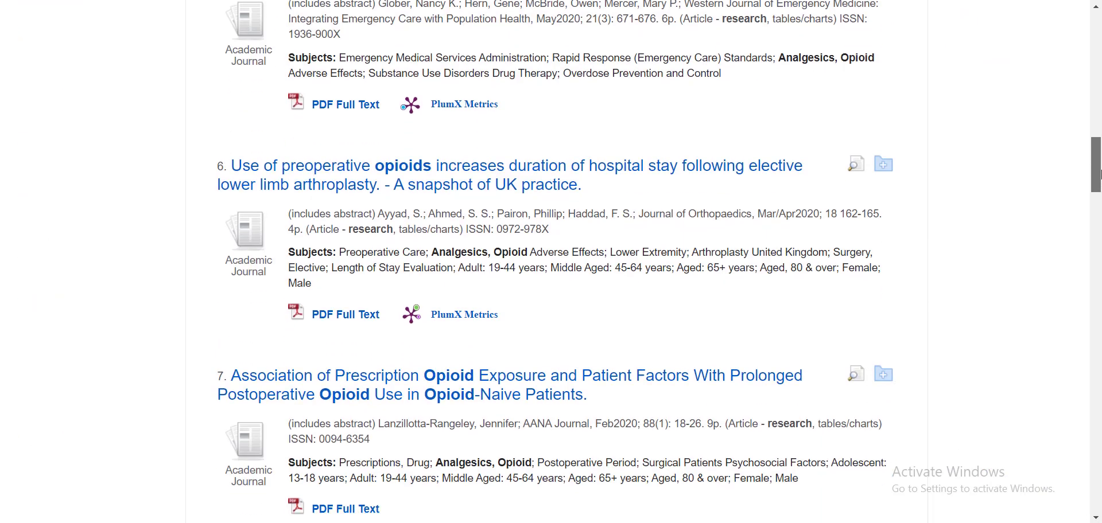
pyautogui.scroll(-2, 945, 218)
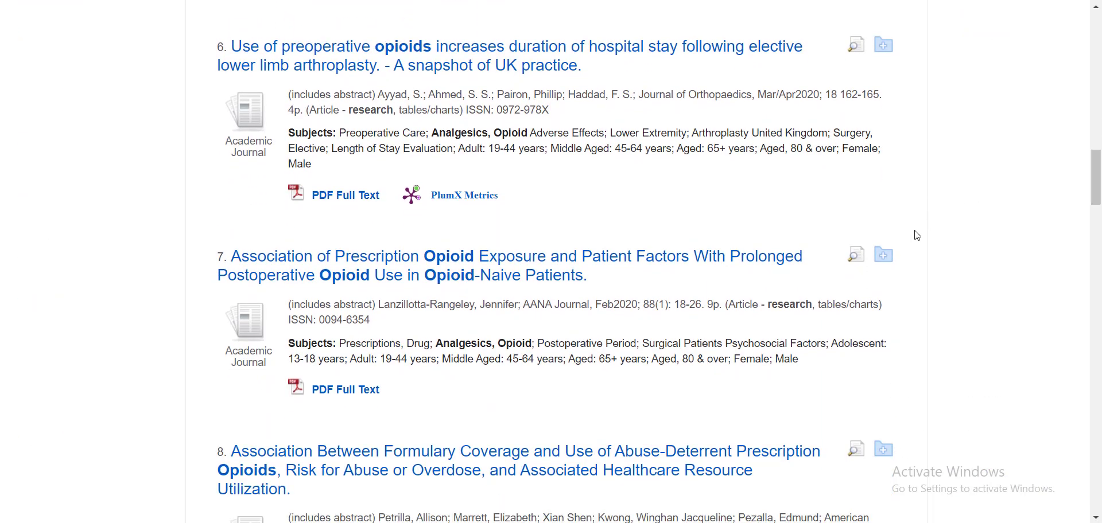
pyautogui.click(885, 255)
# - Open the folder and view the list of articles saved in it
pyautogui.moveTo(1096, 196); pyautogui.dragTo(1098, 43)
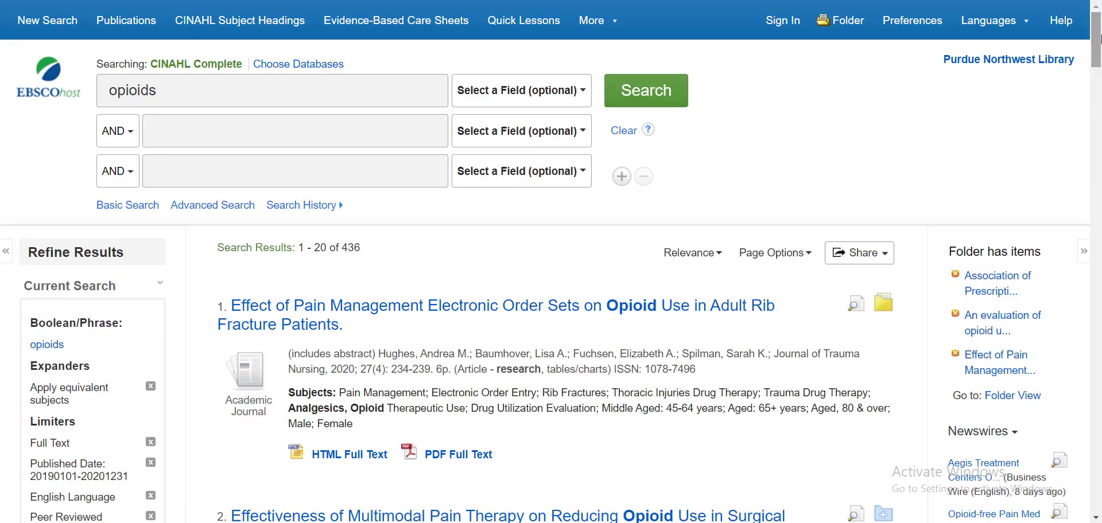
pyautogui.click(853, 23)
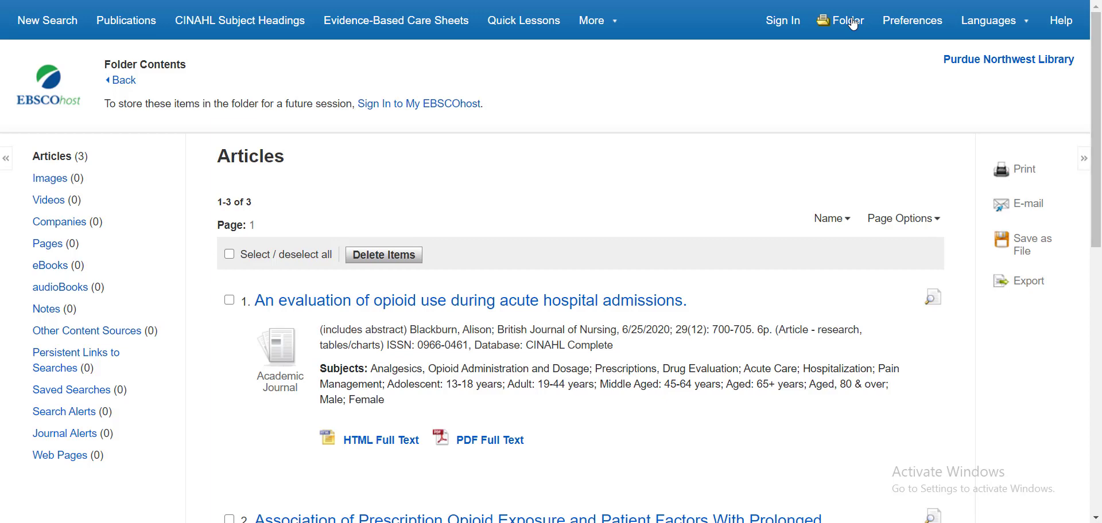
pyautogui.moveTo(1099, 43)
pyautogui.mouseDown()
pyautogui.moveTo(1100, 165)
pyautogui.moveTo(1100, 33)
pyautogui.mouseUp()
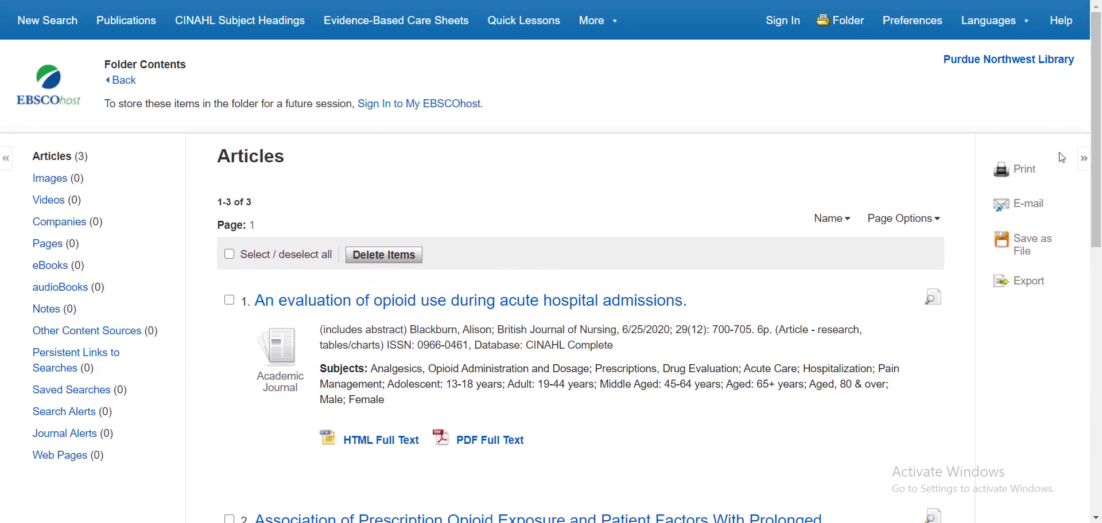